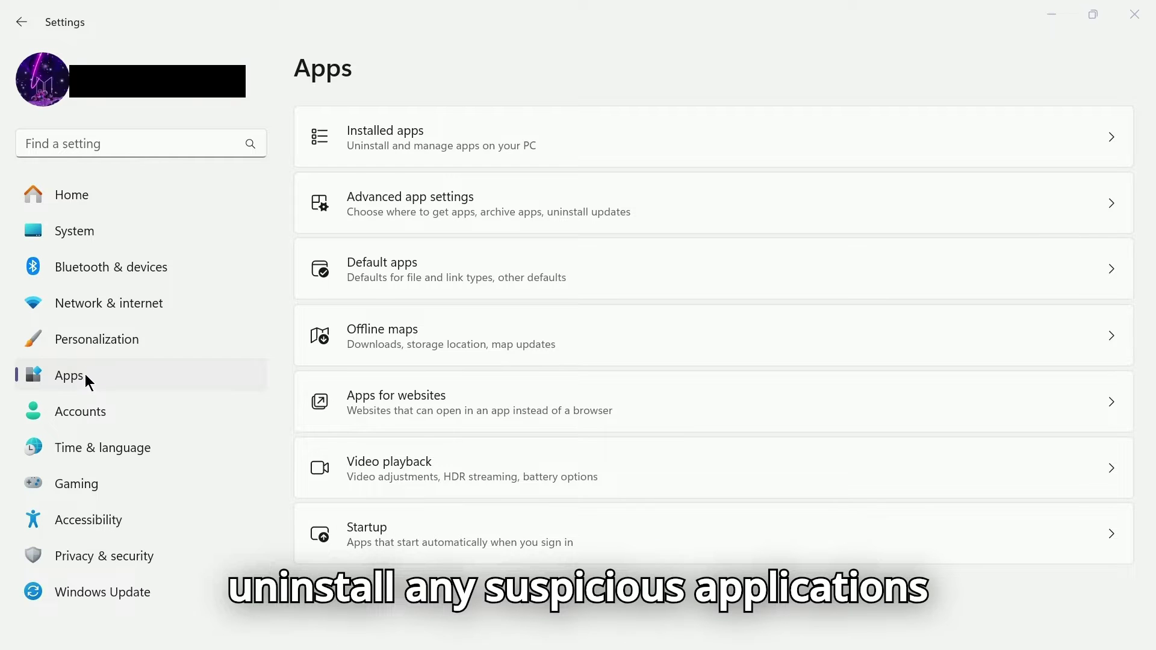
Look through the Installed apps list and bring up Brave's Uninstall option.
click(393, 145)
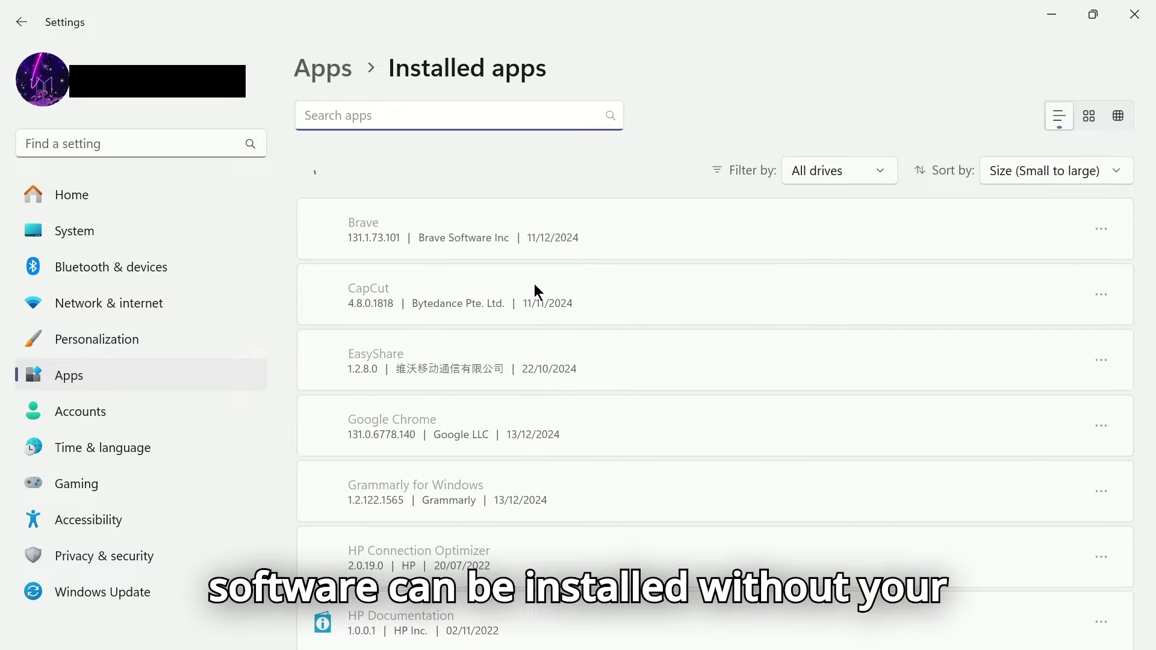
click(1102, 232)
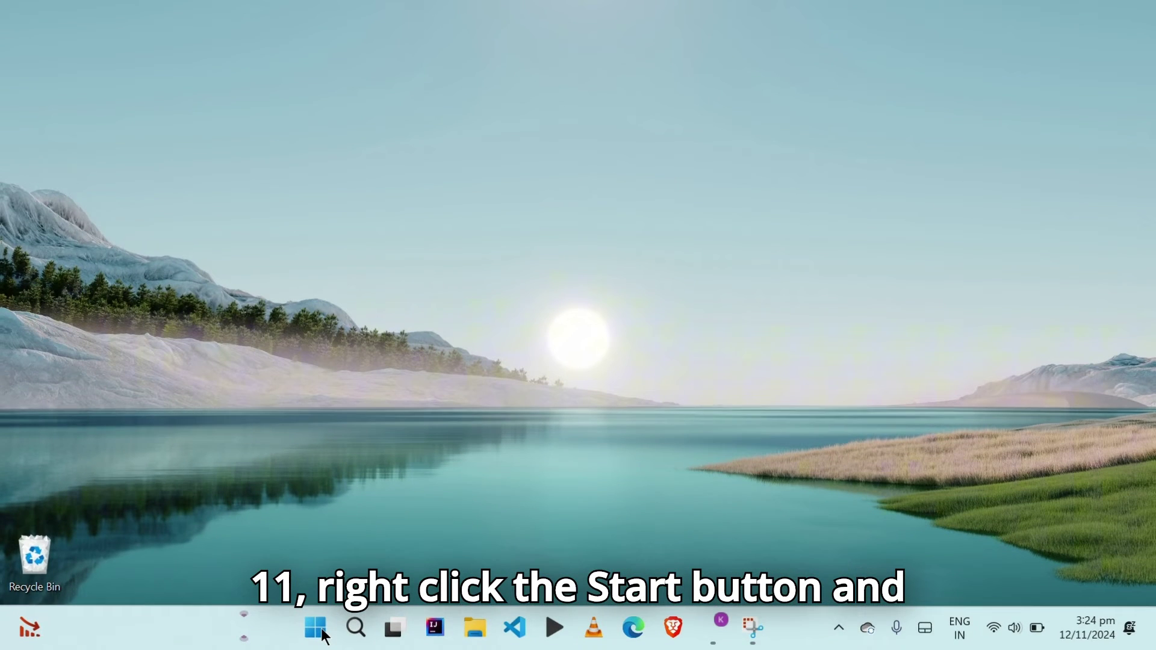
Open Control Panel's Programs and Features list via a Start search for 'control'.
click(357, 629)
text(ccontr)
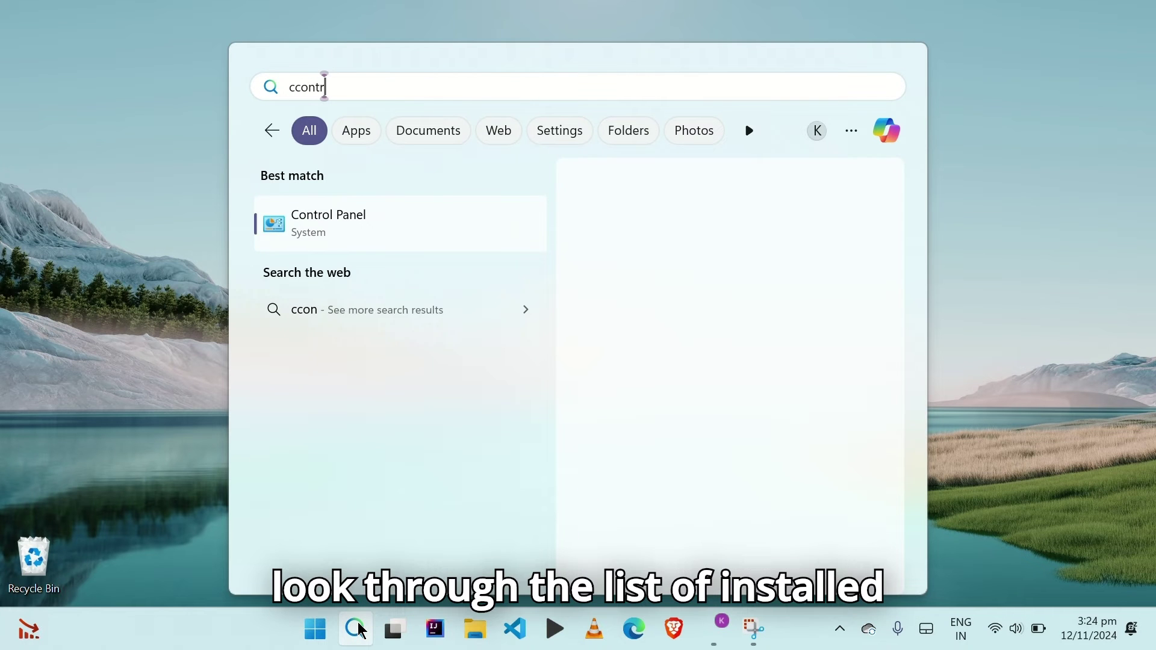
text(ol)
click(357, 629)
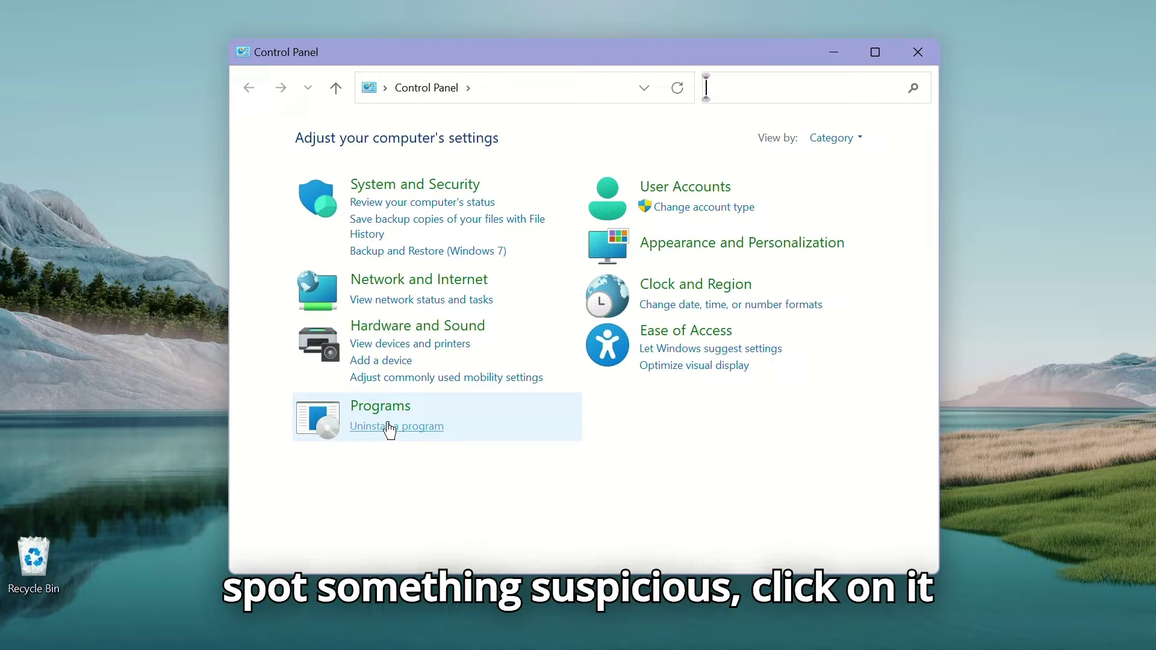
click(390, 429)
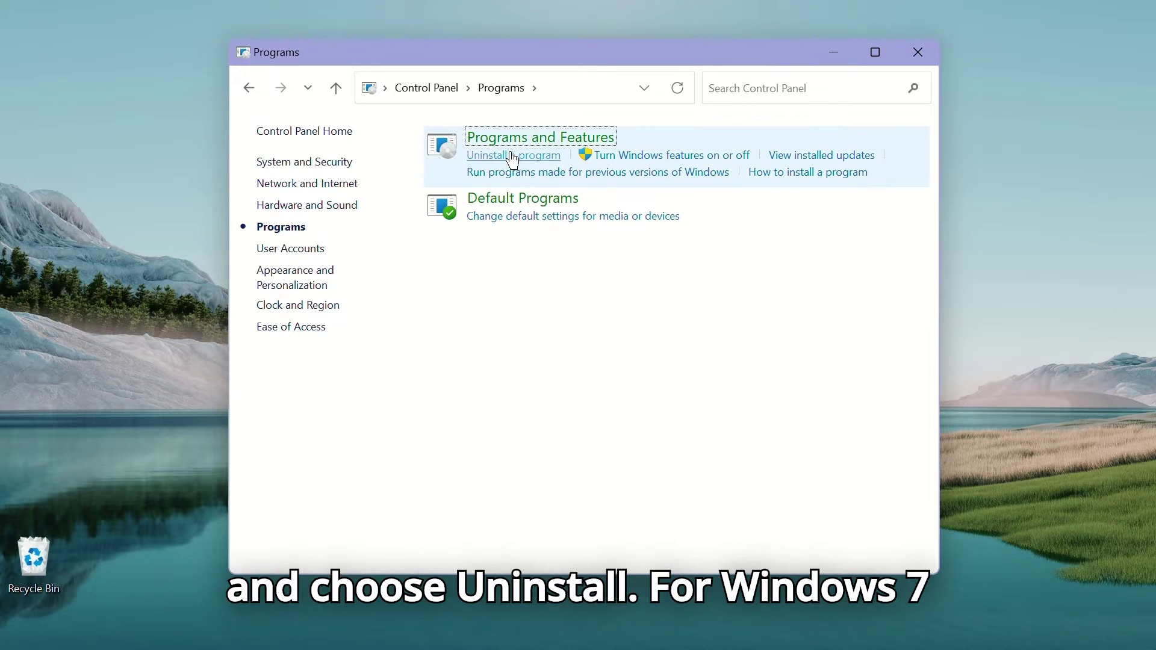
click(531, 144)
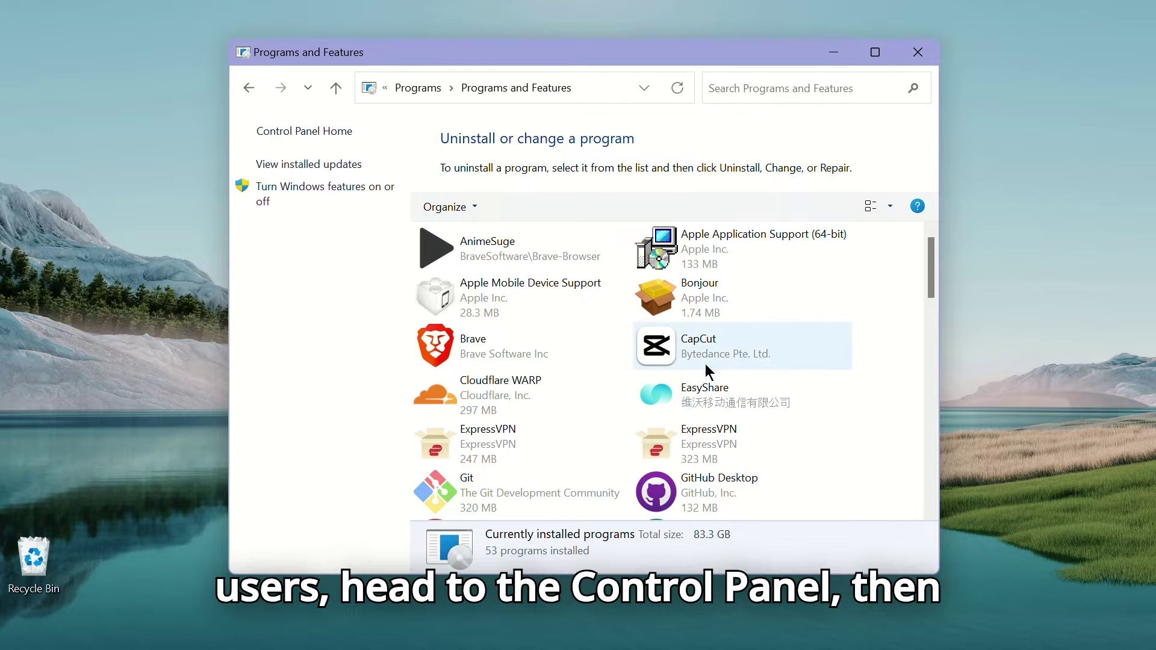
Scroll the 53 installed programs and bring up the uninstall option for Bonjour.
scroll(822, 367, down, 5)
scroll(823, 367, up, 4)
scroll(822, 367, up, 2)
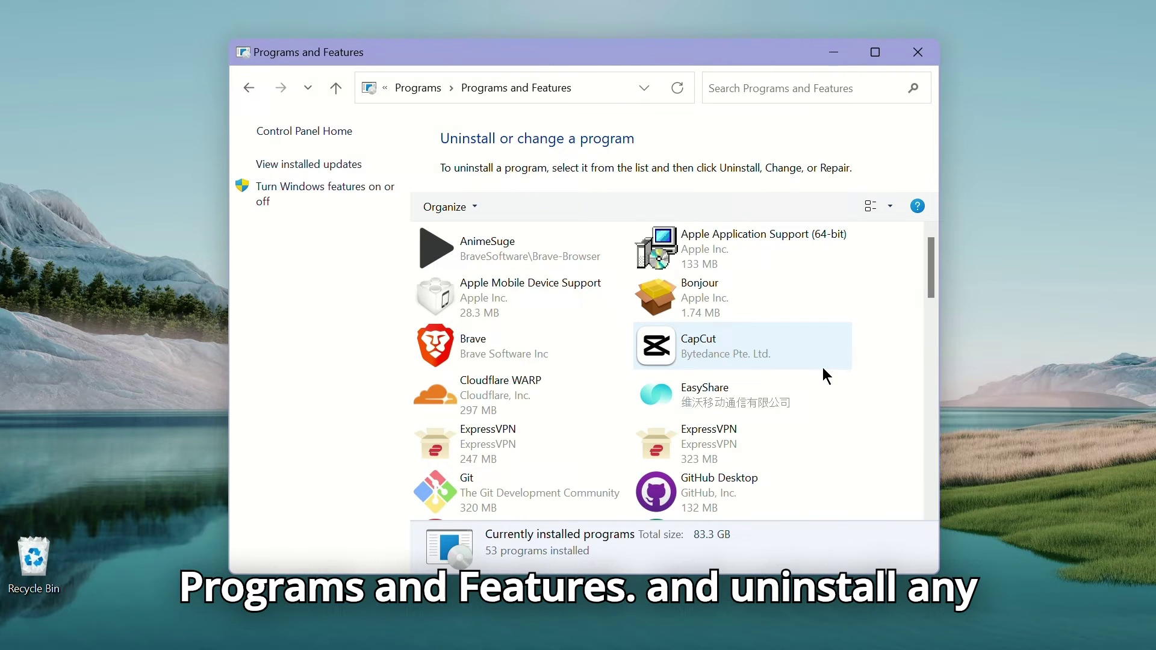
right_click(717, 298)
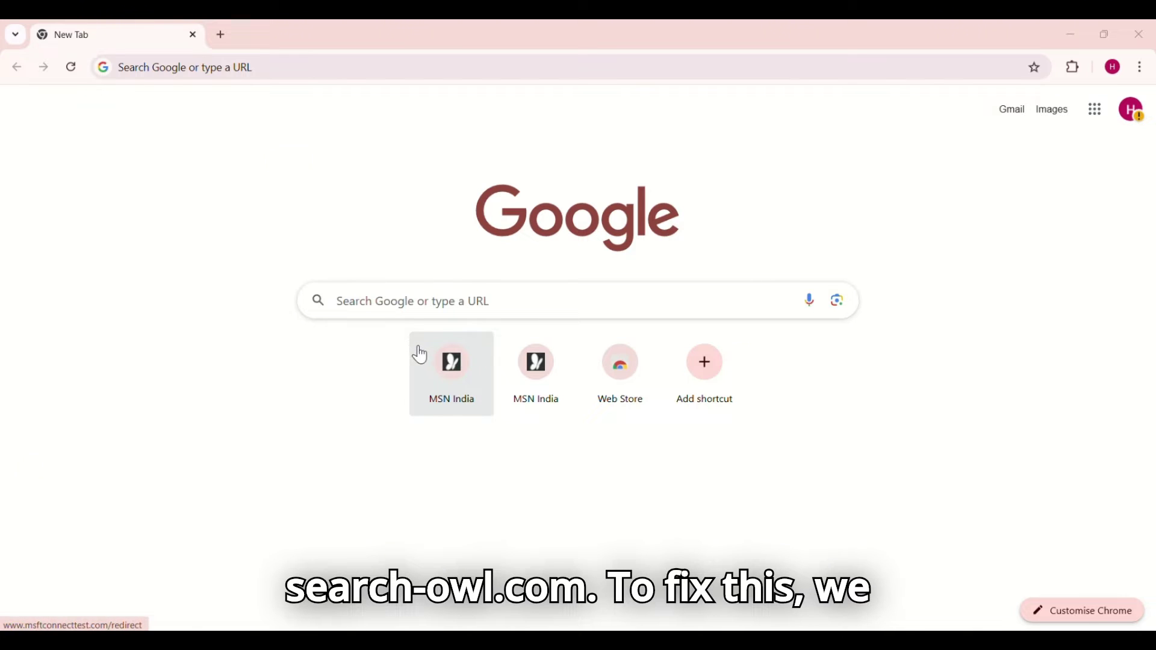
Go to Chrome's Reset settings and start restoring settings to their original defaults.
click(1140, 67)
click(1042, 564)
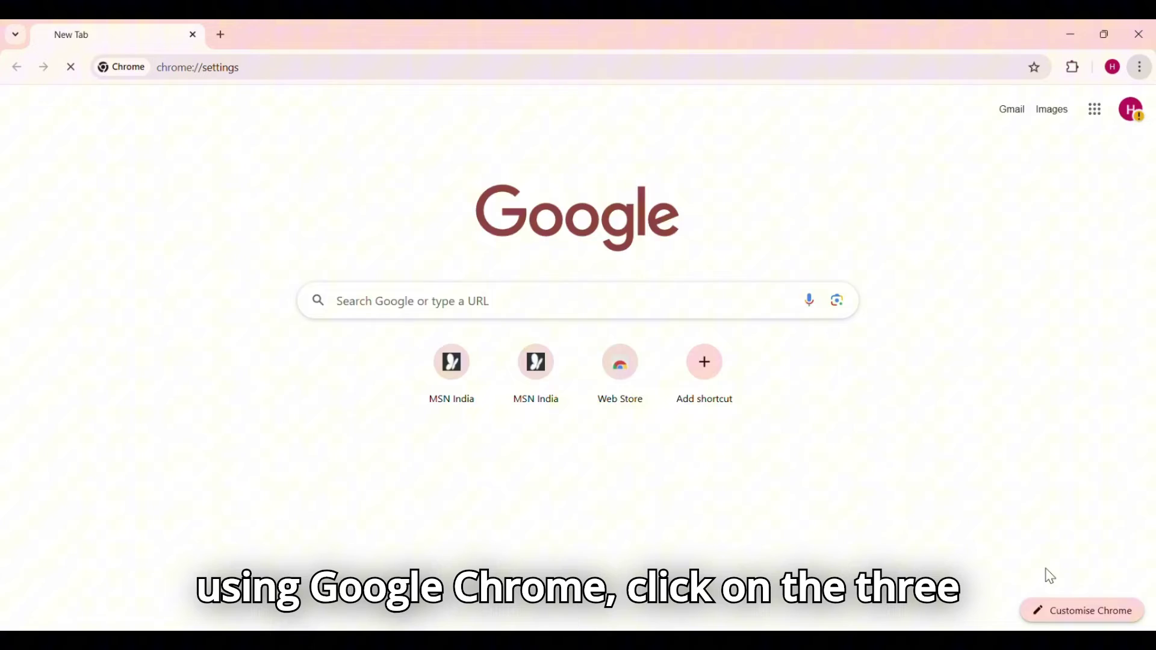
click(83, 527)
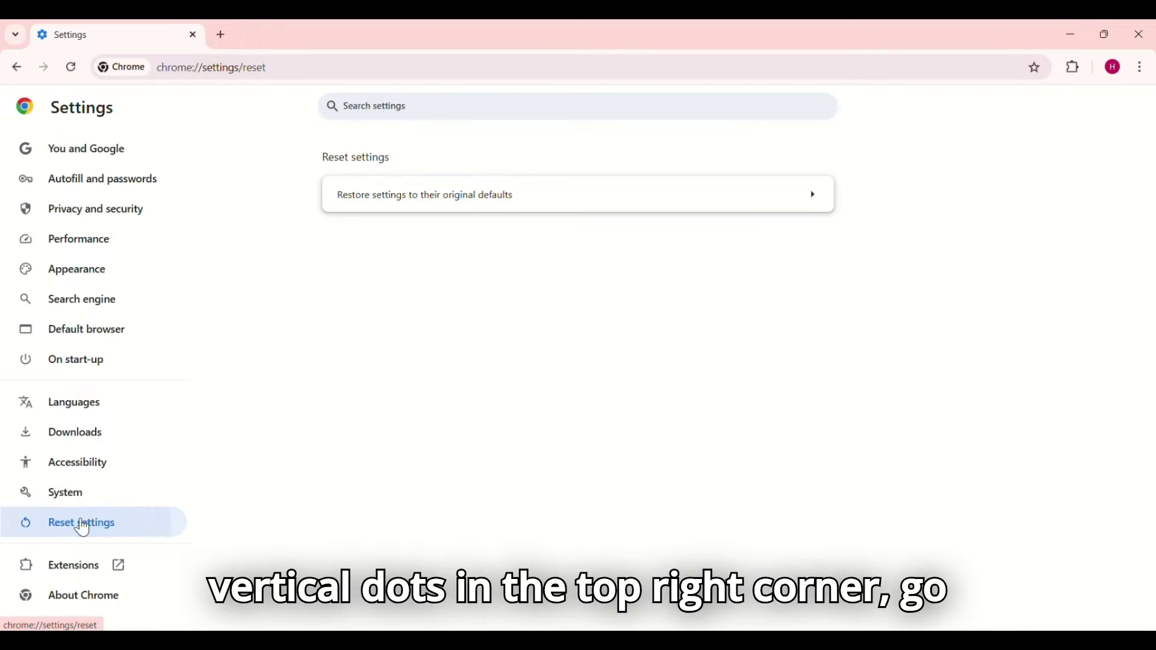
click(445, 201)
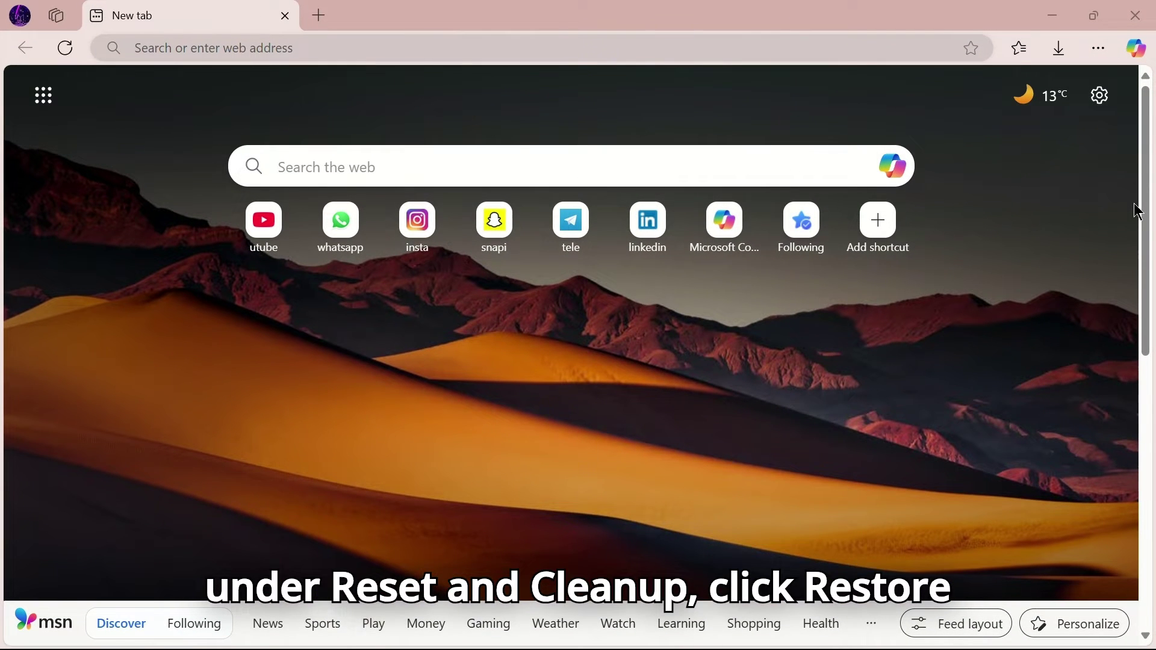
Go to Edge's Reset settings and start restoring settings to their default values.
click(1100, 49)
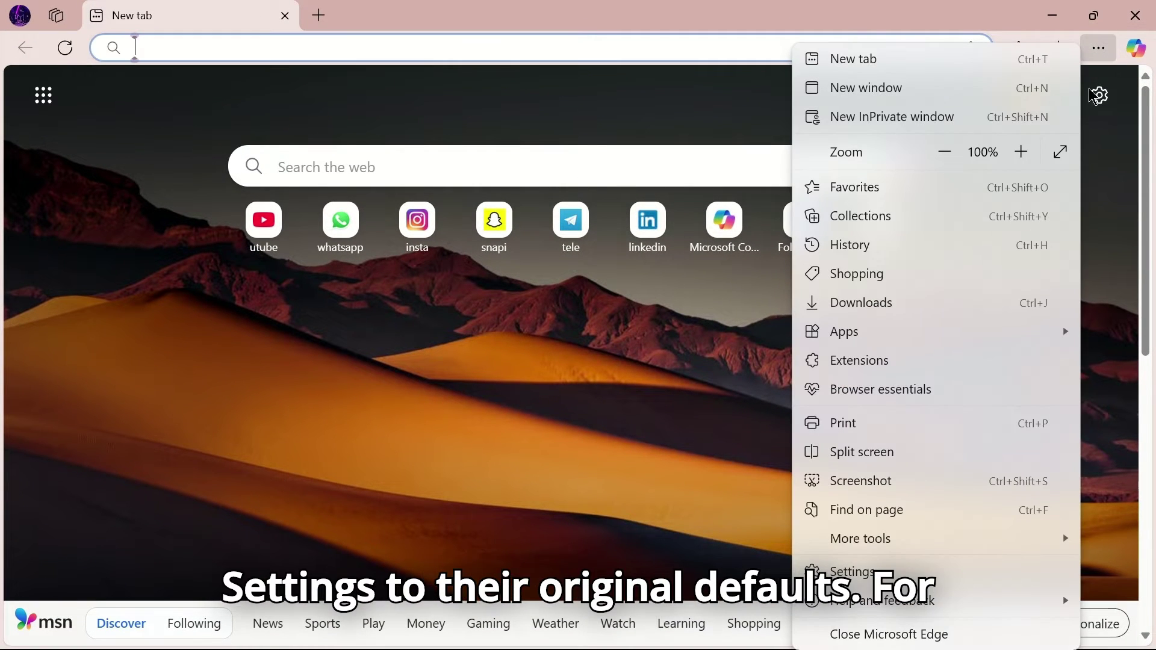
click(927, 572)
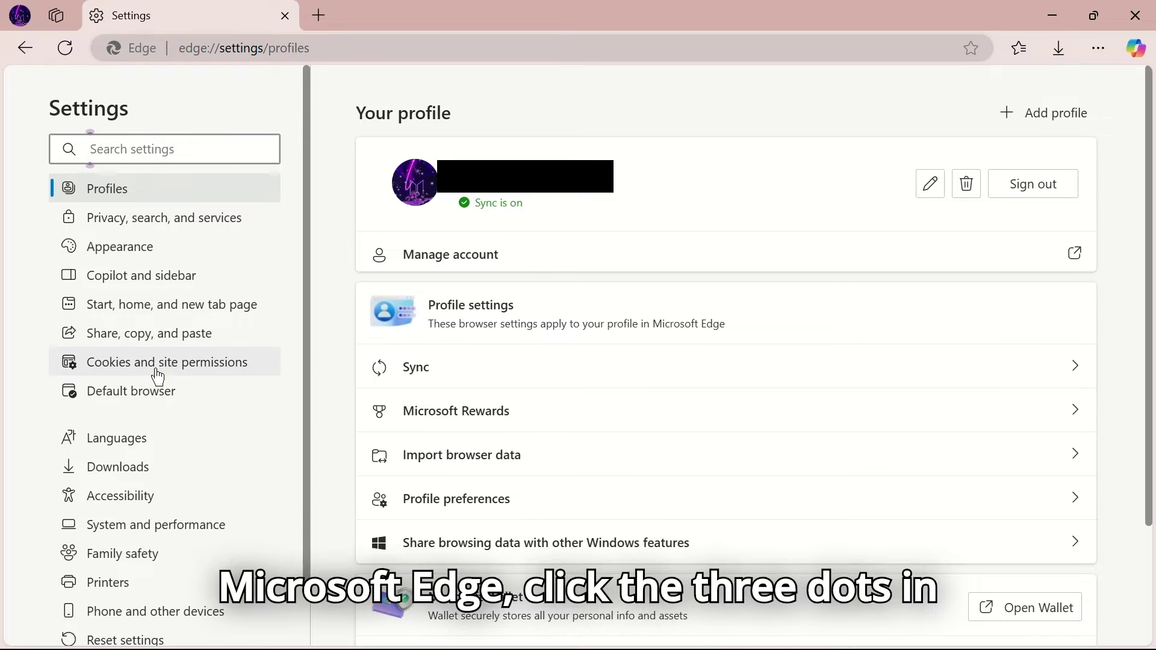
scroll(161, 374, down, 2)
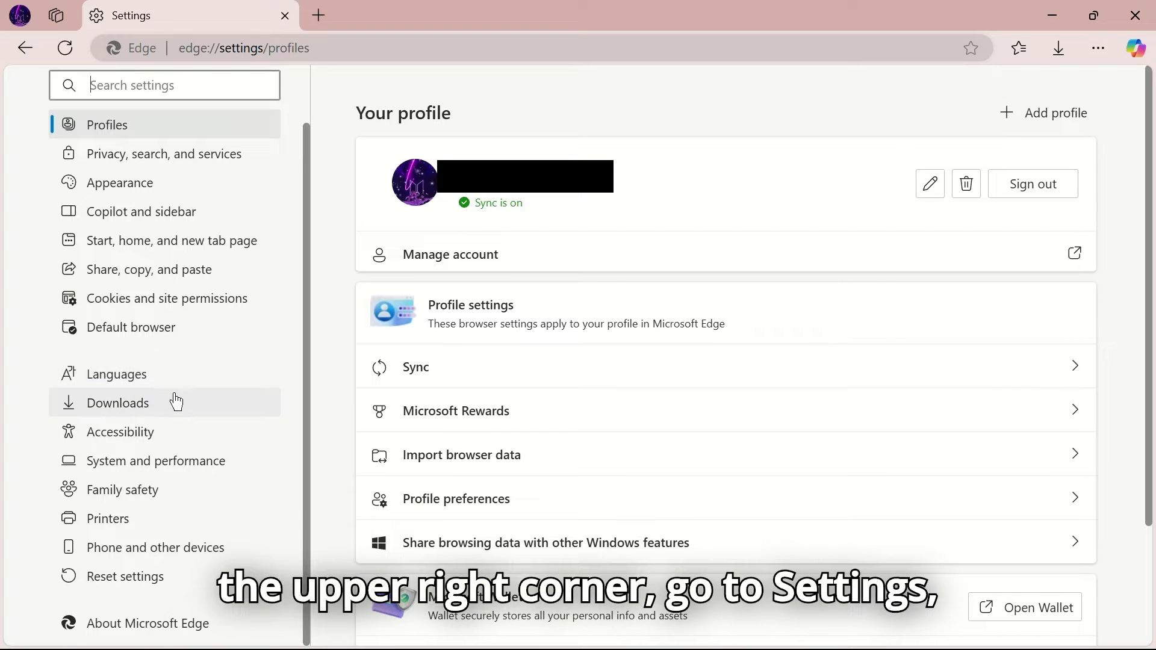
click(163, 581)
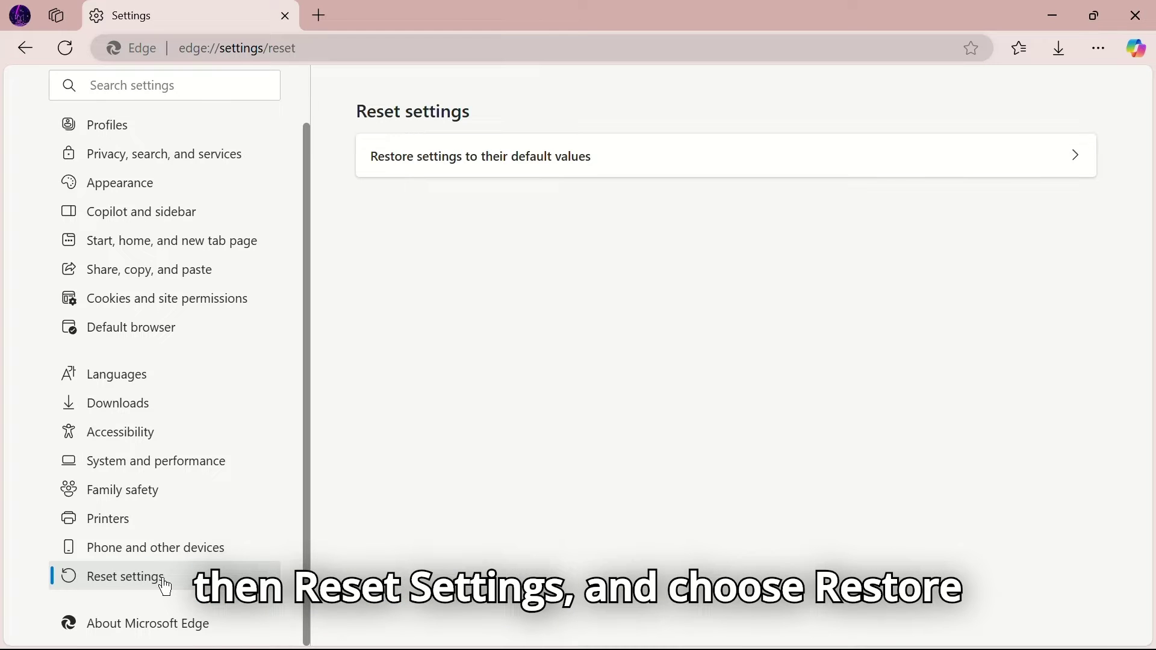
click(717, 175)
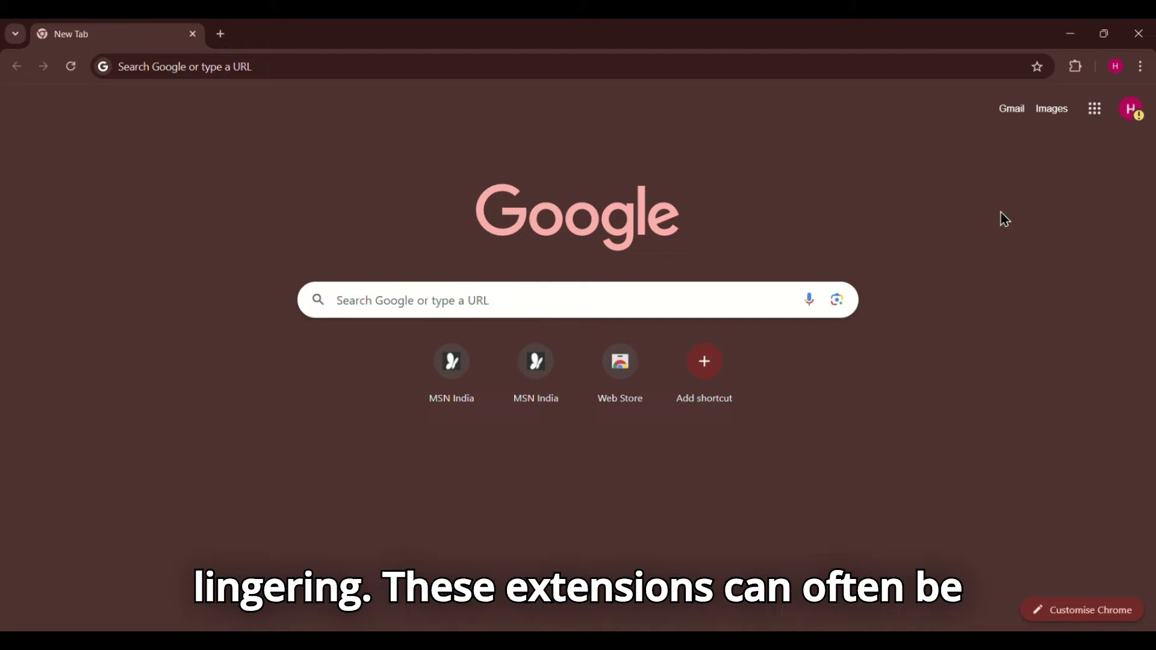
Remove the Urban VPN Proxy extension from Chrome's Manage Extensions page.
click(1148, 71)
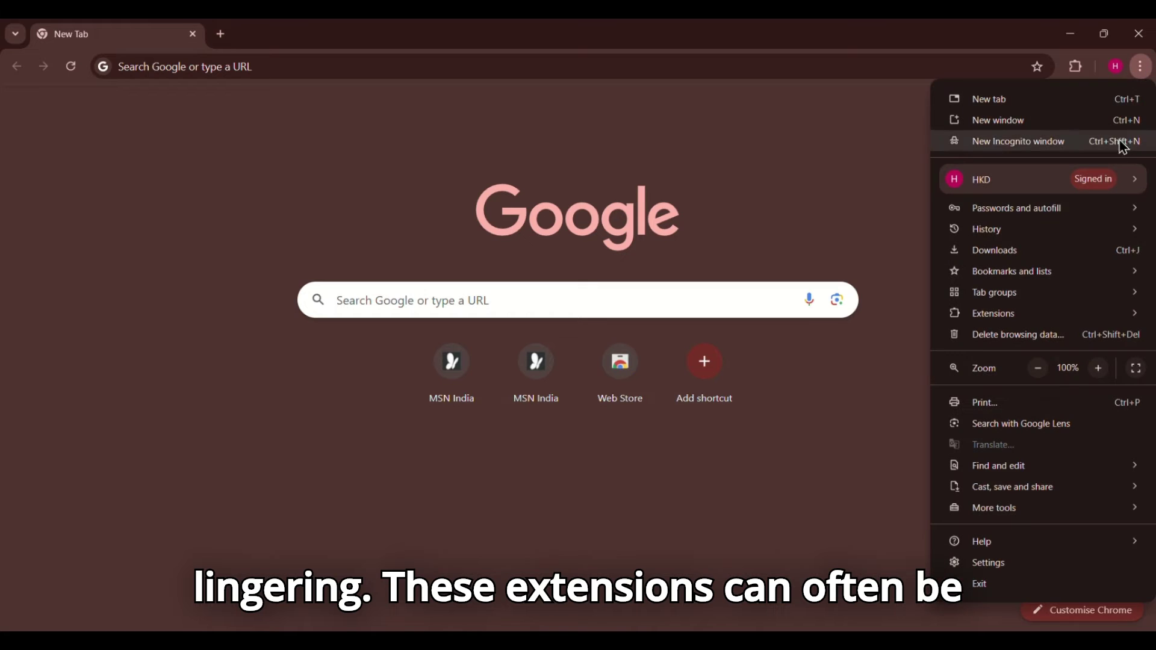
mouse_move(1130, 316)
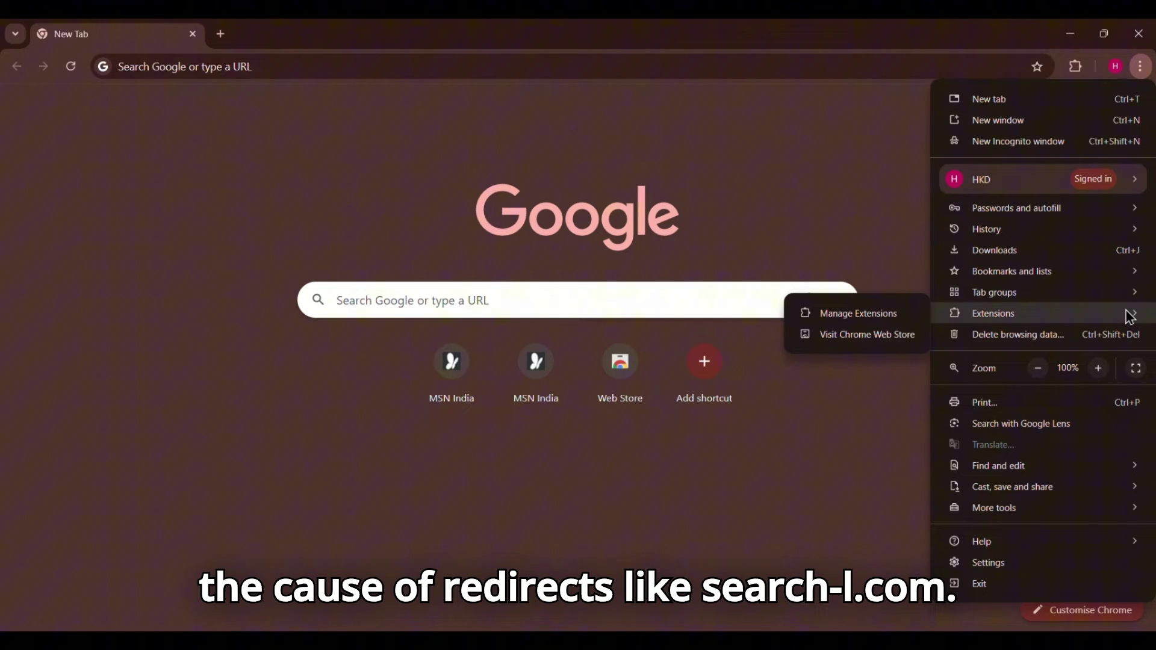
click(868, 312)
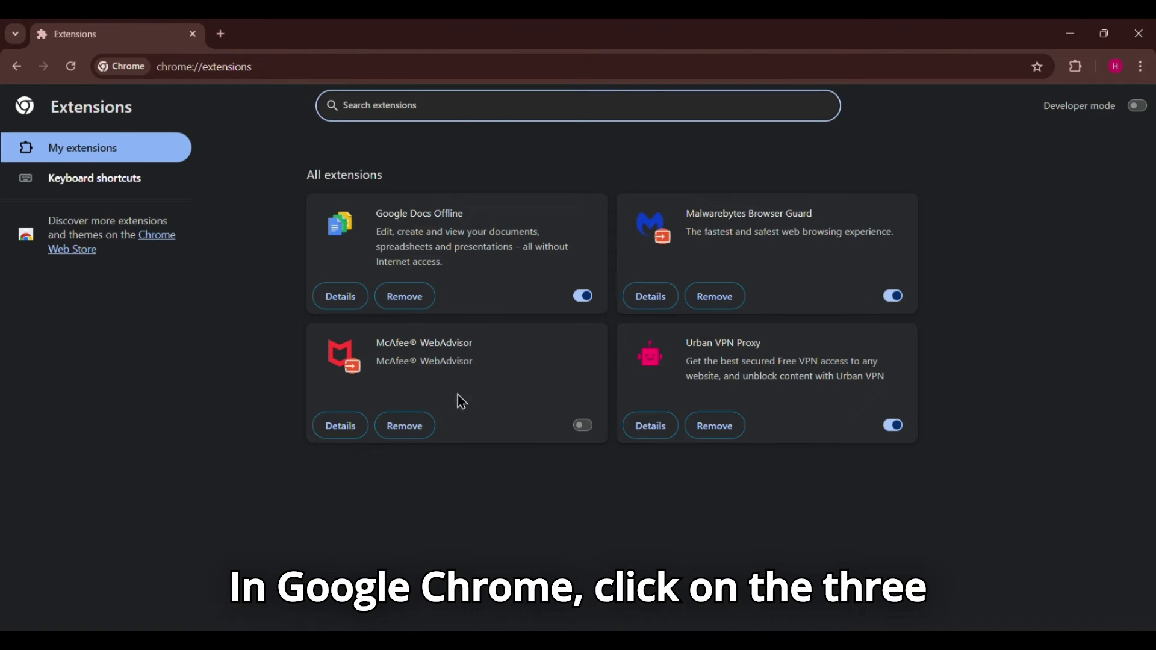
click(712, 427)
click(950, 187)
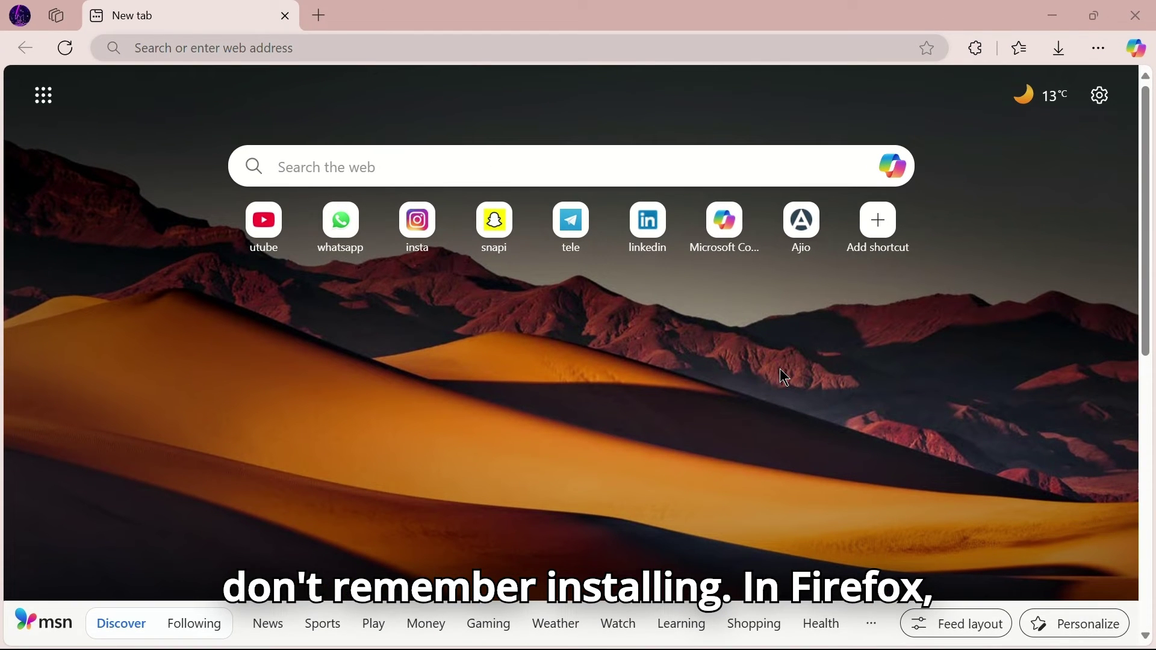
Show Edge's installed extensions and bring up the options menu for Free VPN for Edge.
click(1098, 48)
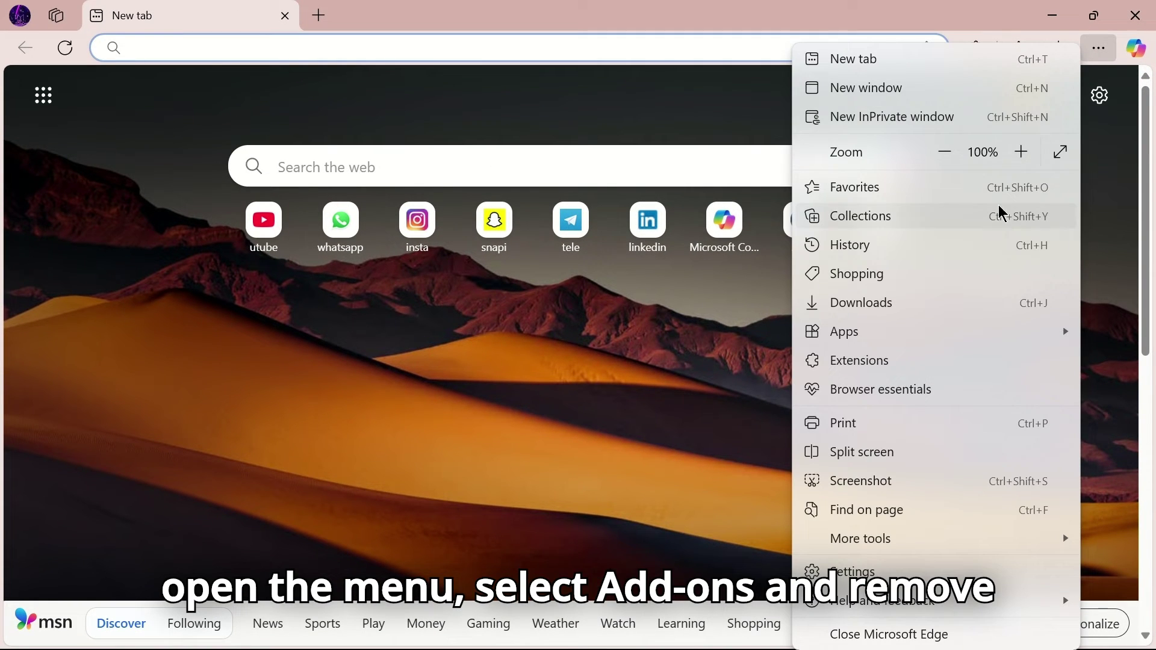
click(865, 362)
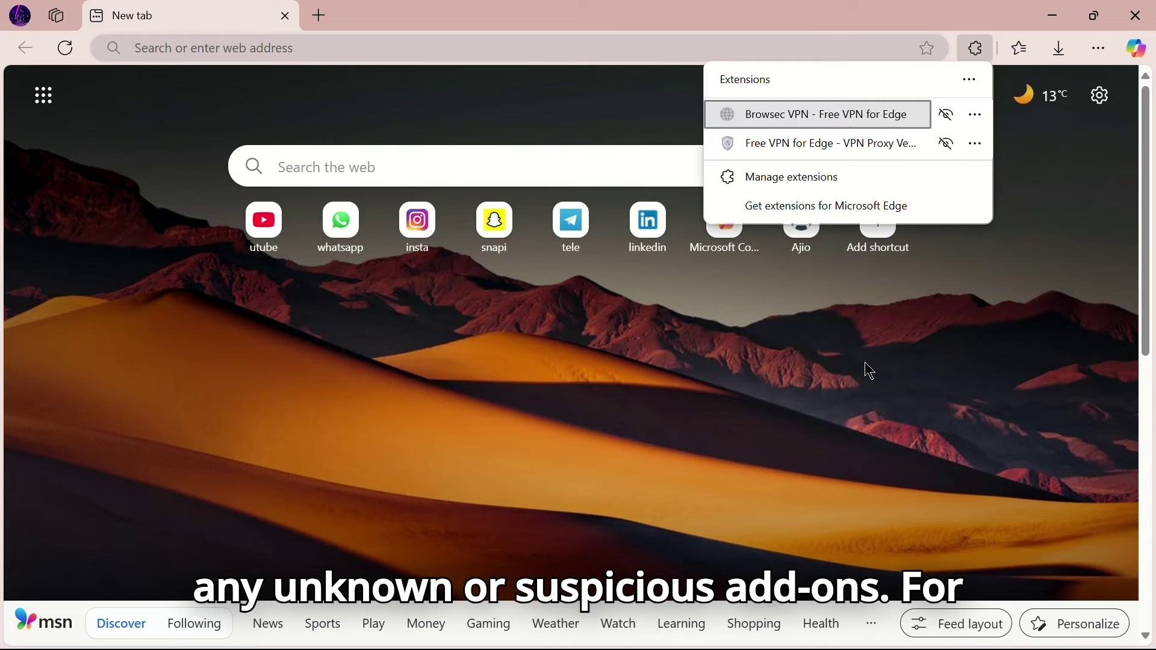
click(975, 144)
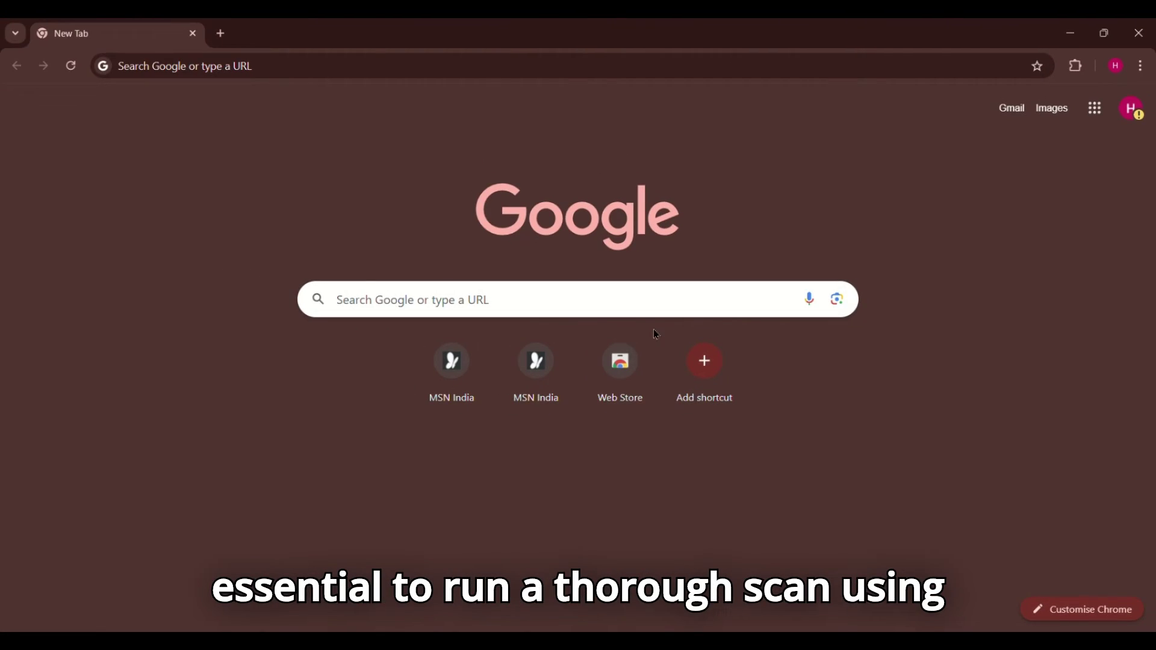
Search Google for 'anti malware scan', open Malwarebytes' Free Virus Scanner, and scroll to Step 1.
click(632, 315)
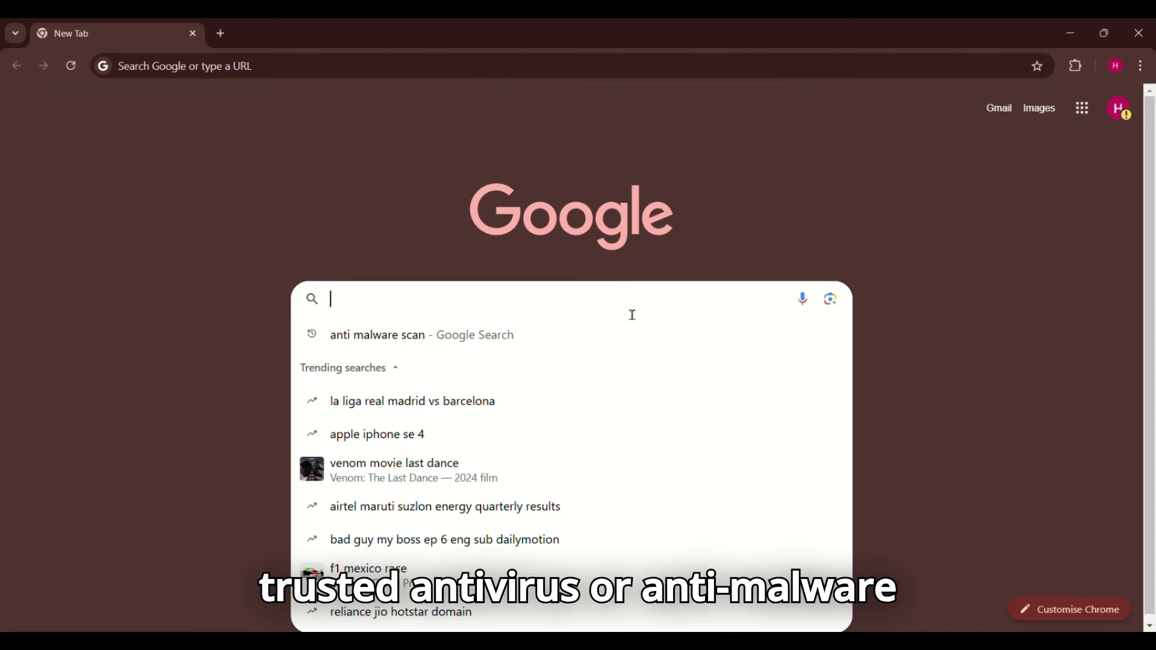
text(an)
click(613, 342)
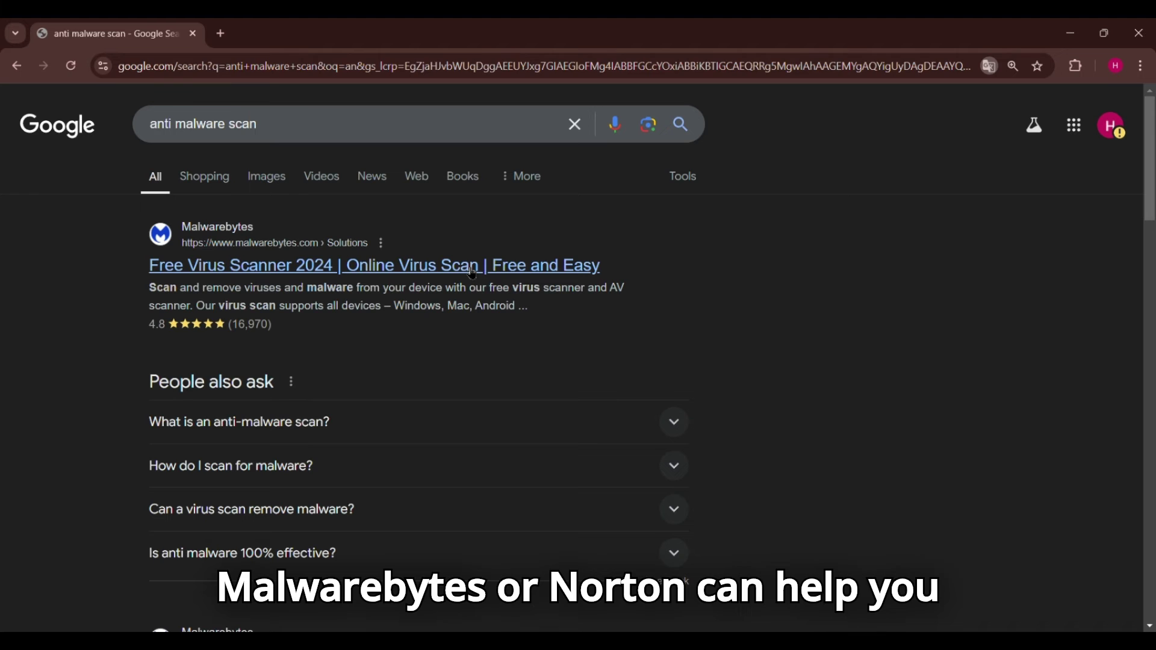
click(473, 268)
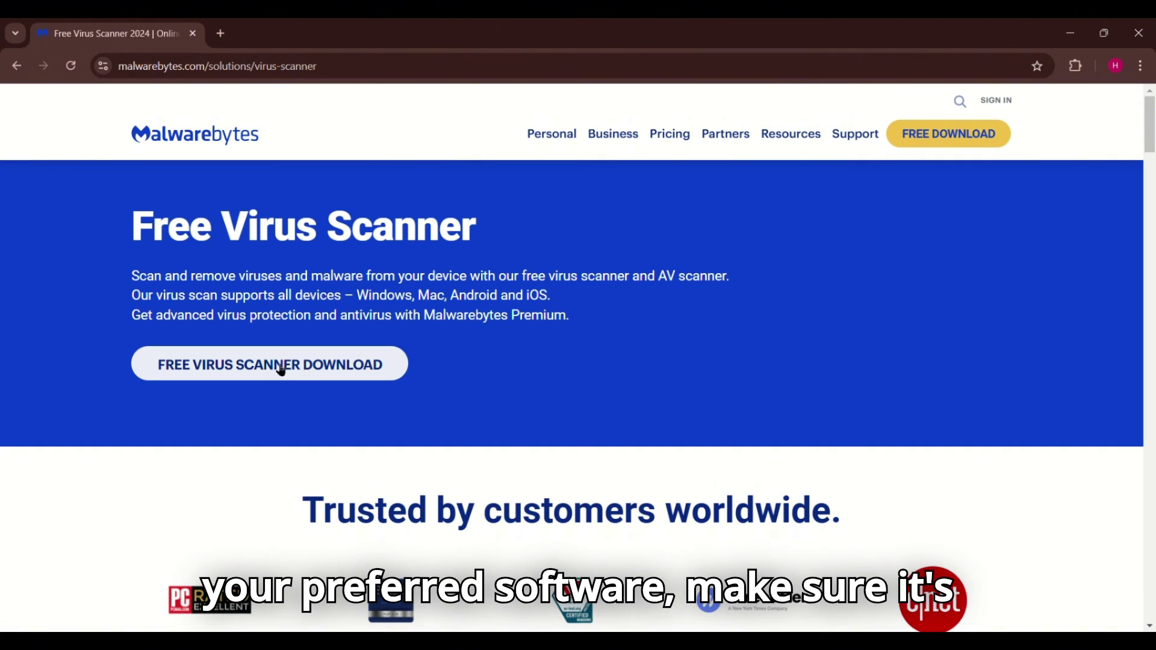
scroll(304, 368, down, 15)
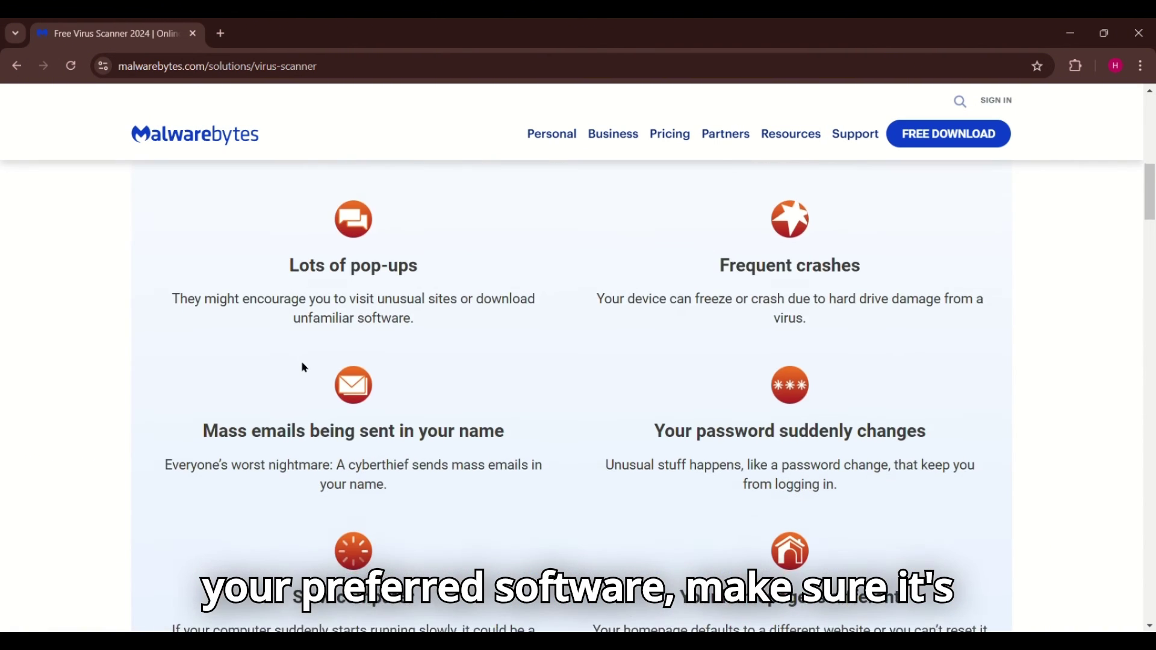
scroll(304, 368, down, 10)
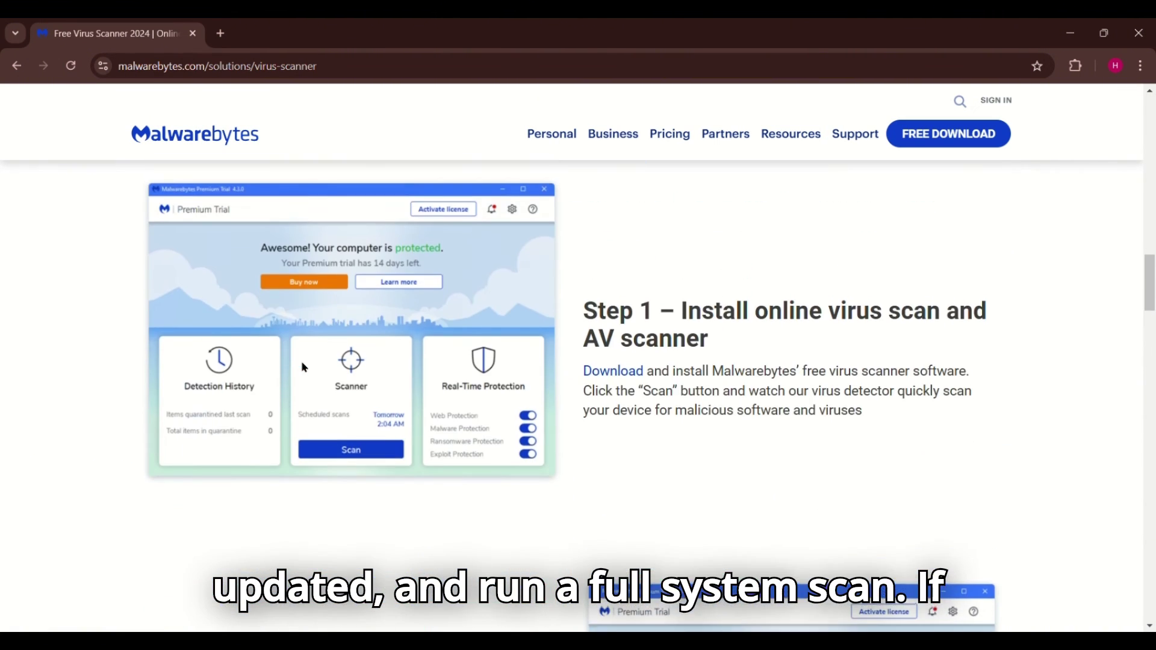